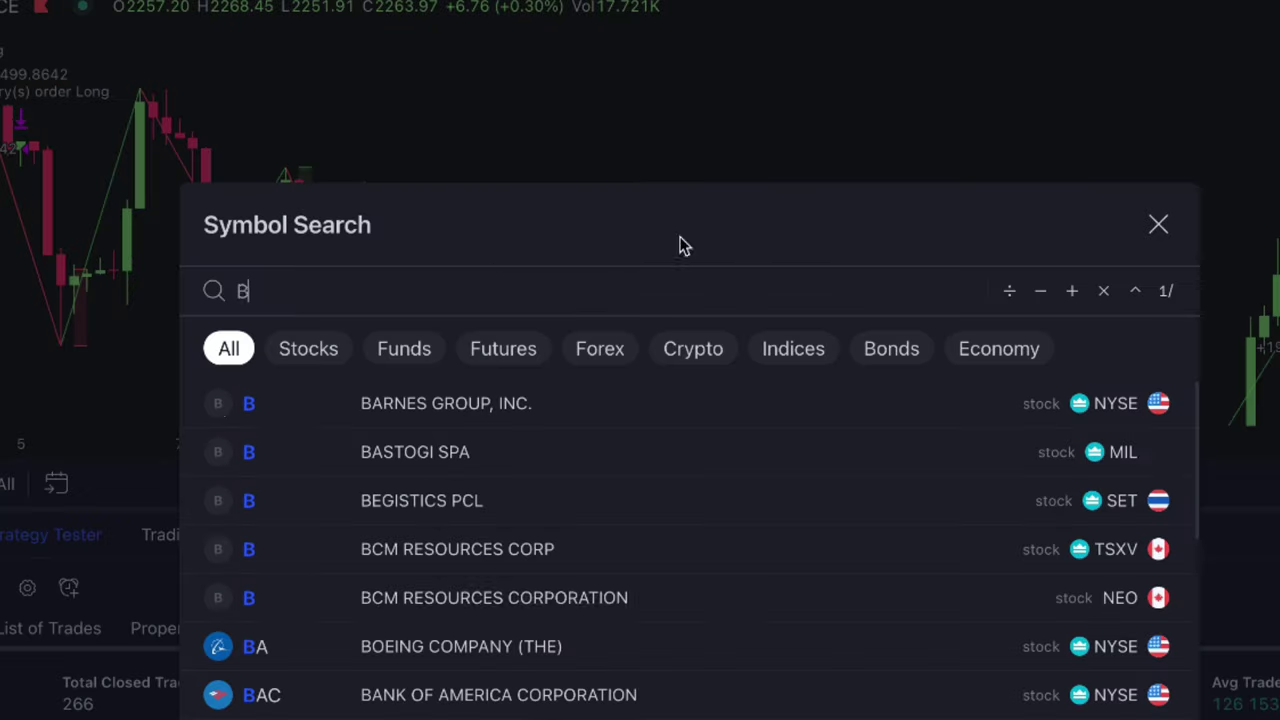
- Load BTCUSDT on the 4-hour timeframe and scroll through the Pine Editor strategy script
type("TCUSDT")
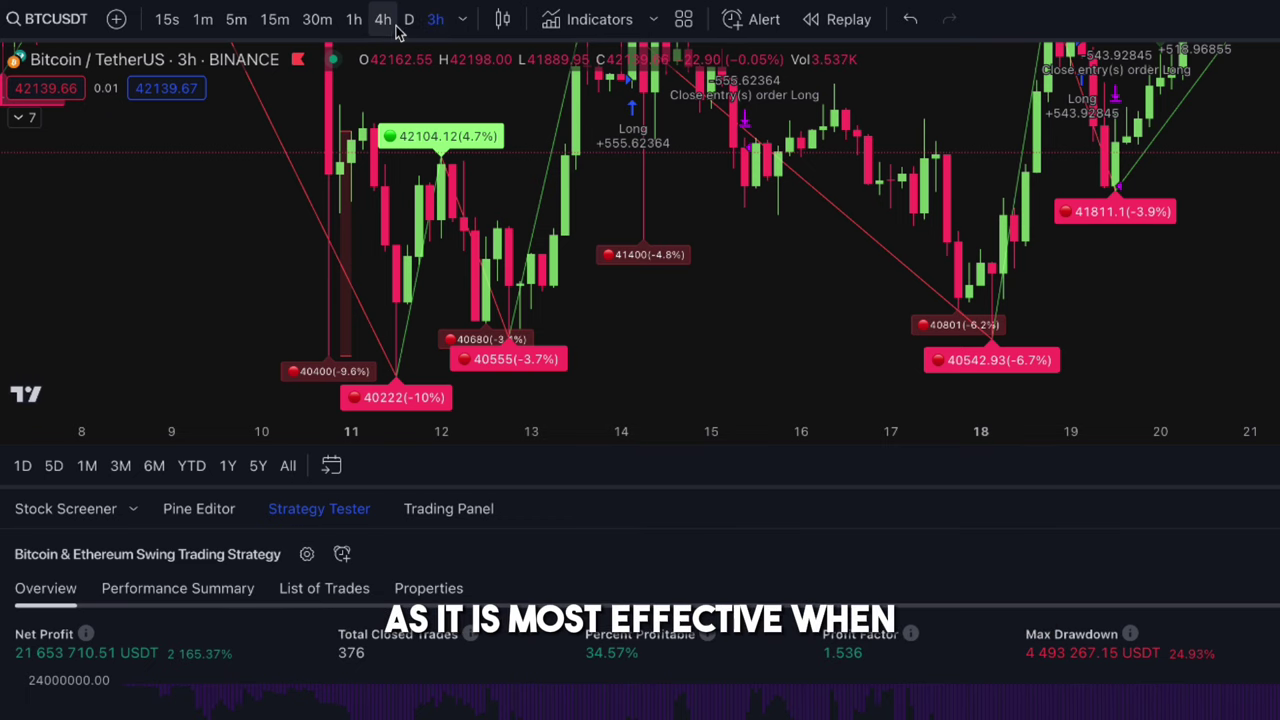
left_click(410, 31)
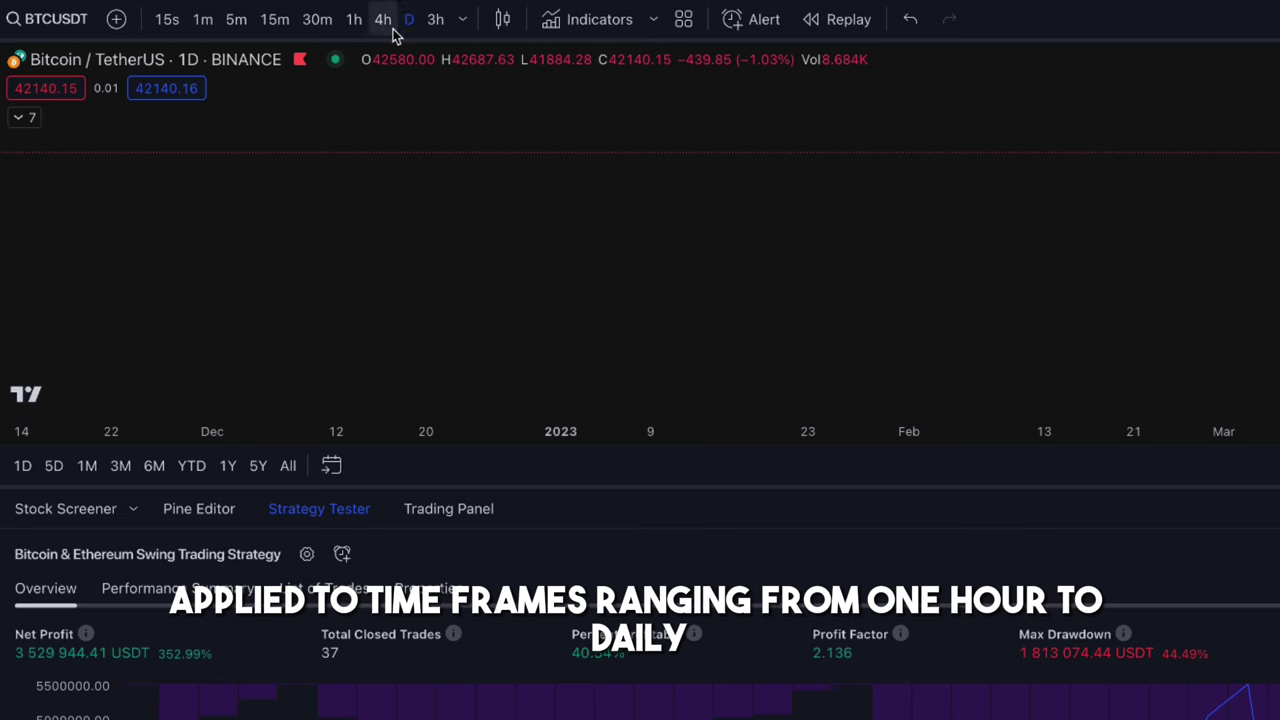
left_click(386, 30)
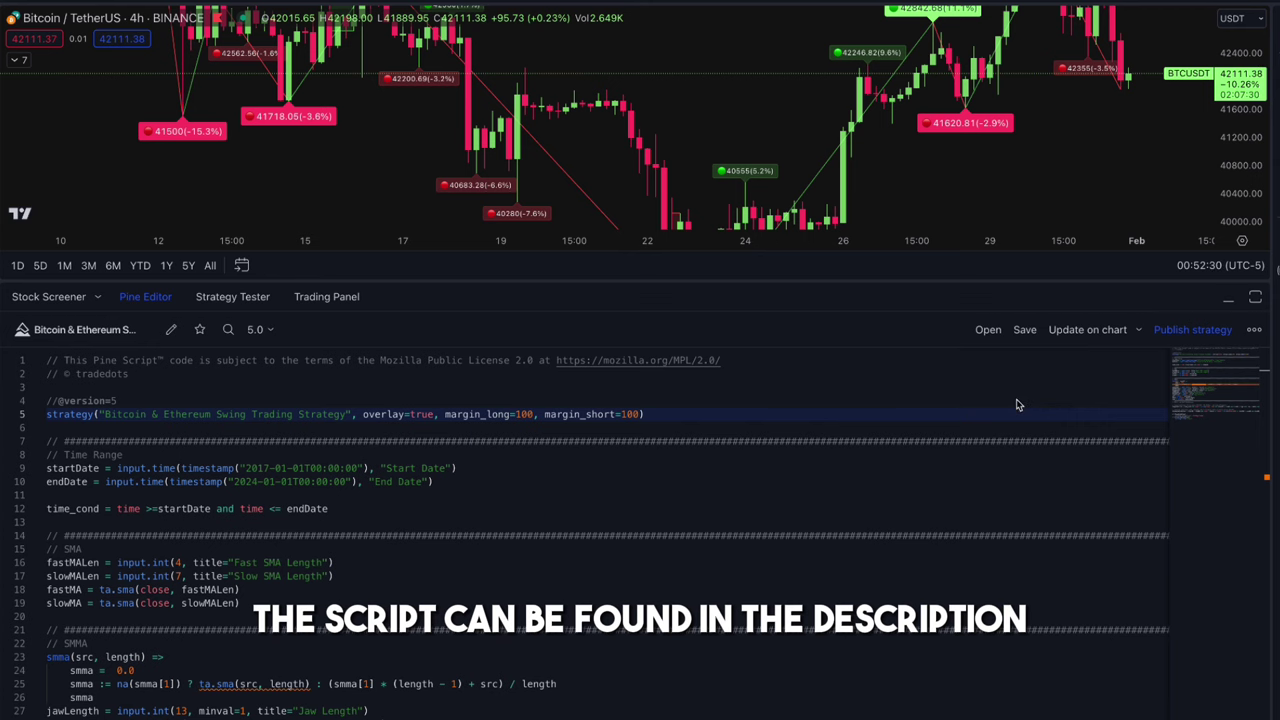
scroll(1017, 404, "down", 5)
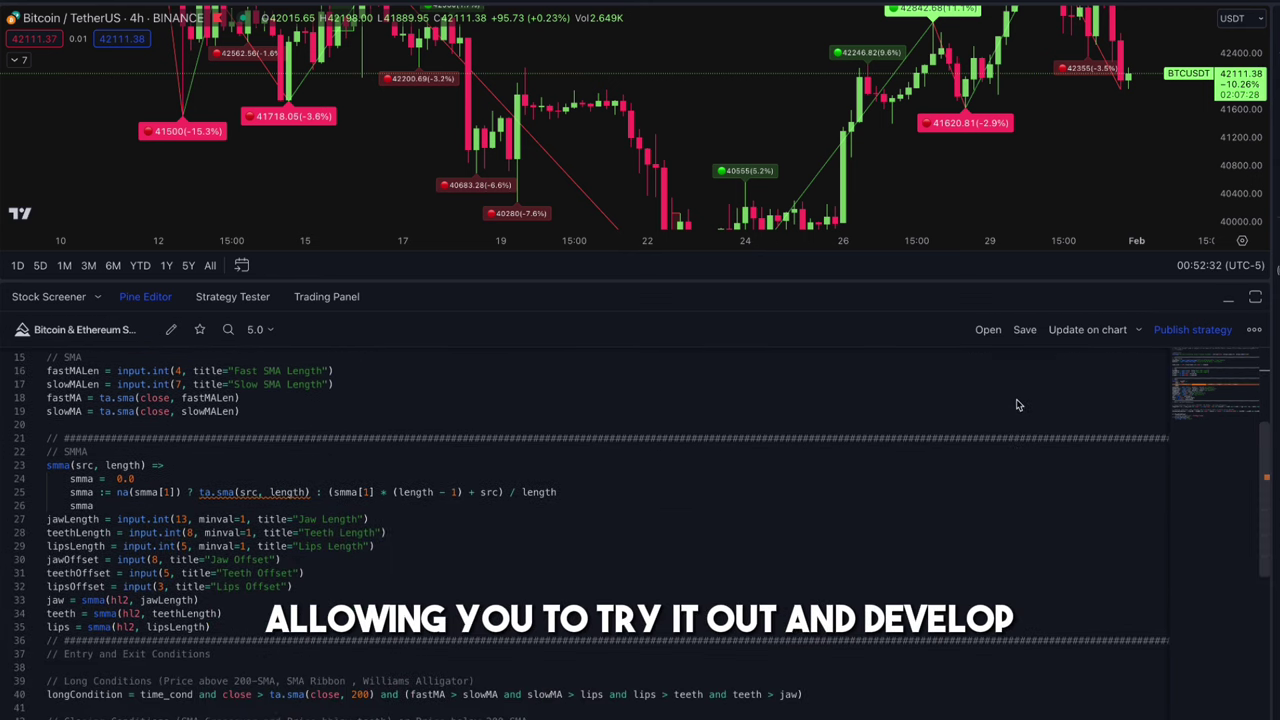
scroll(1017, 404, "down", 7)
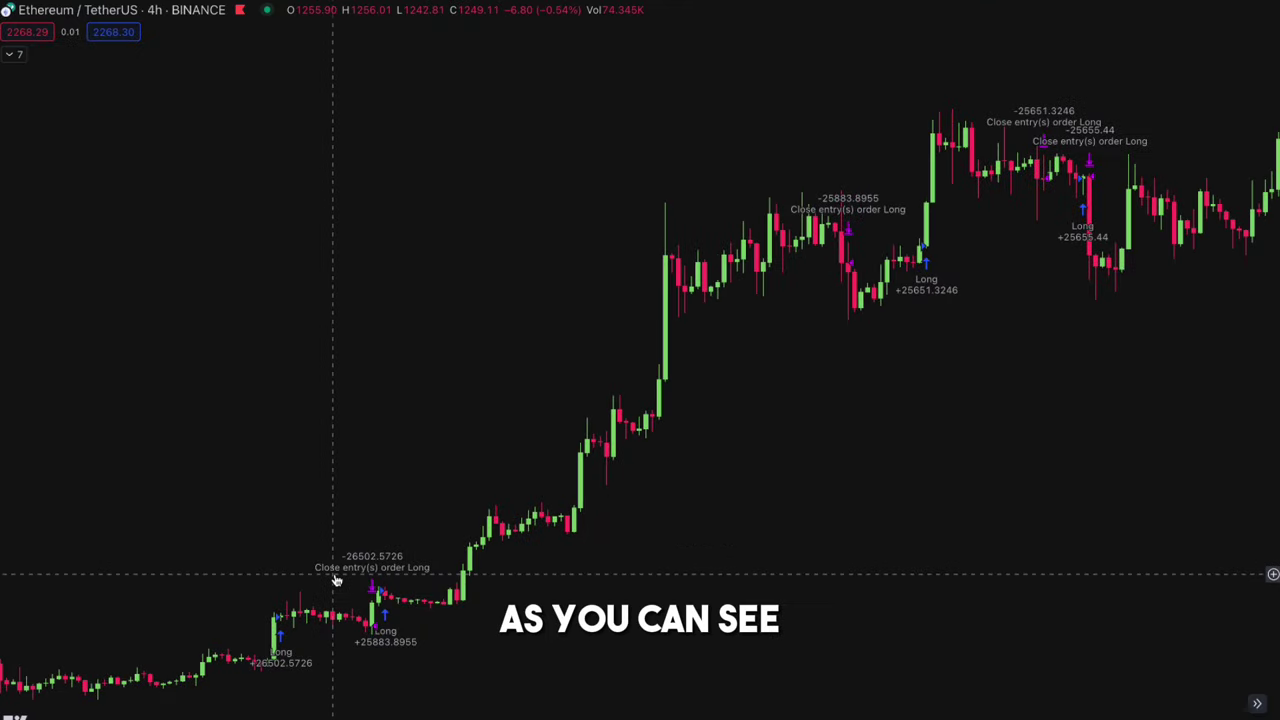
scroll(873, 320, "right", 10)
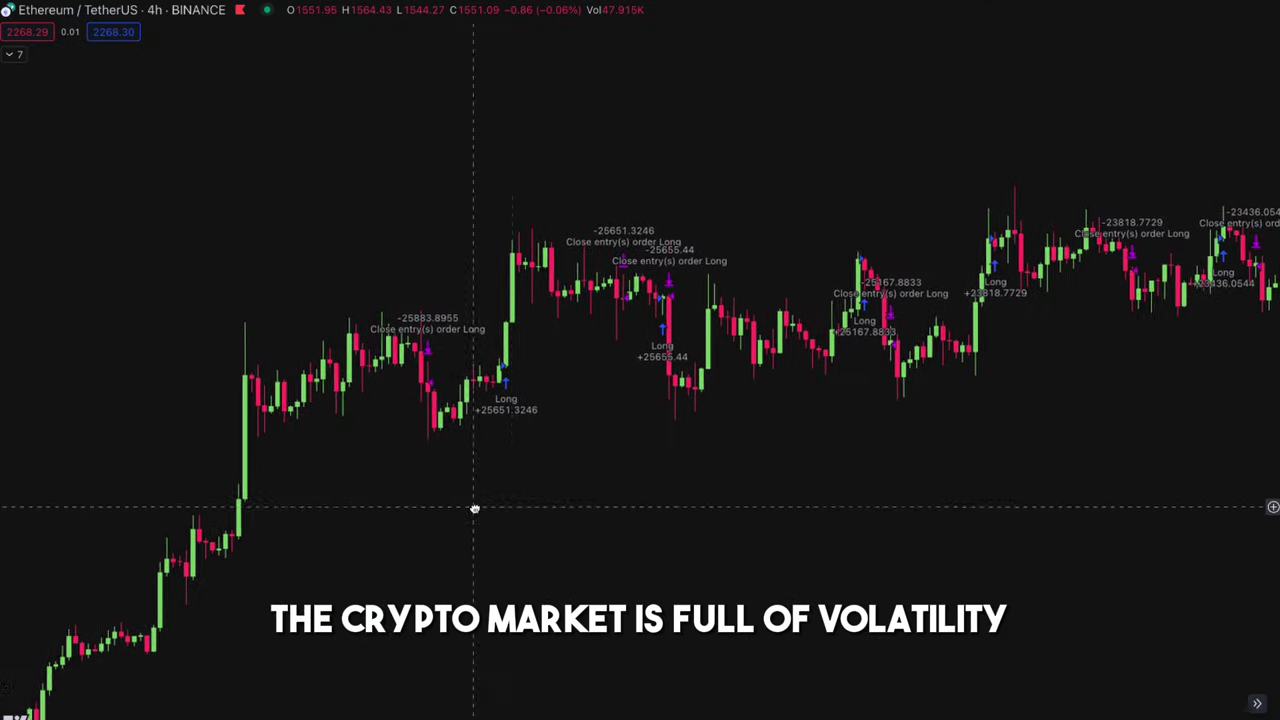
scroll(853, 598, "right", 8)
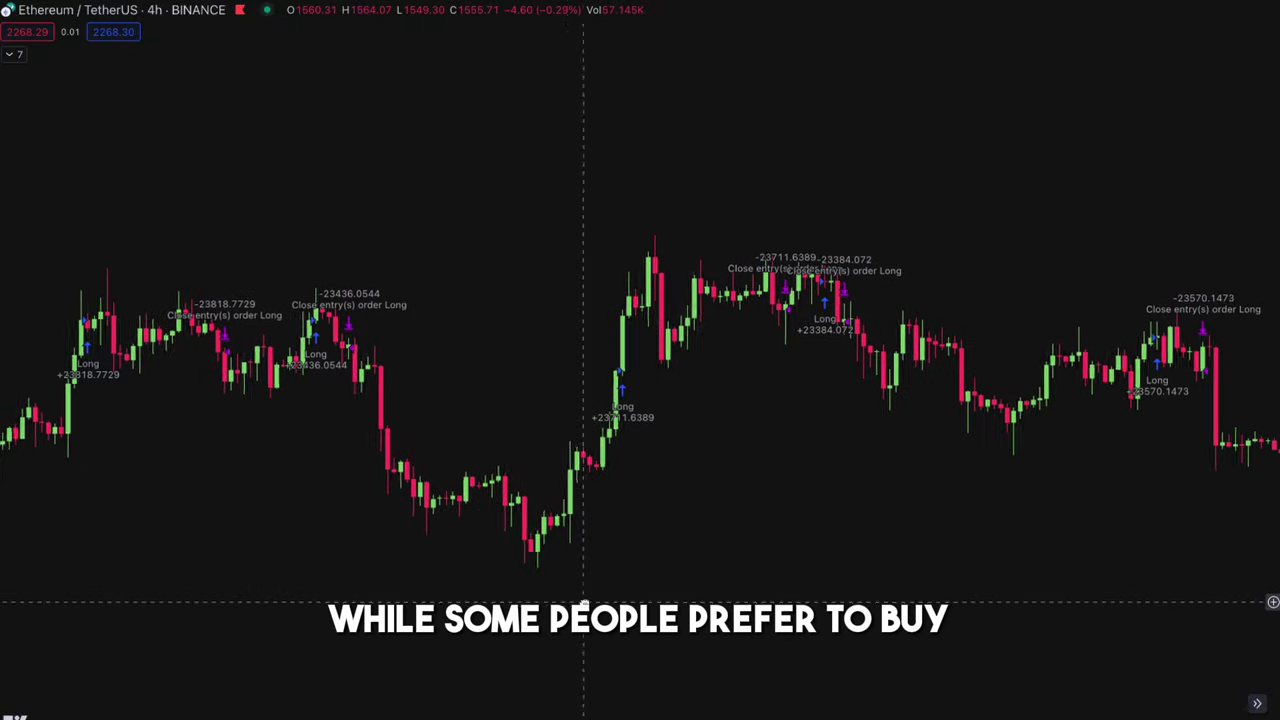
scroll(962, 556, "right", 10)
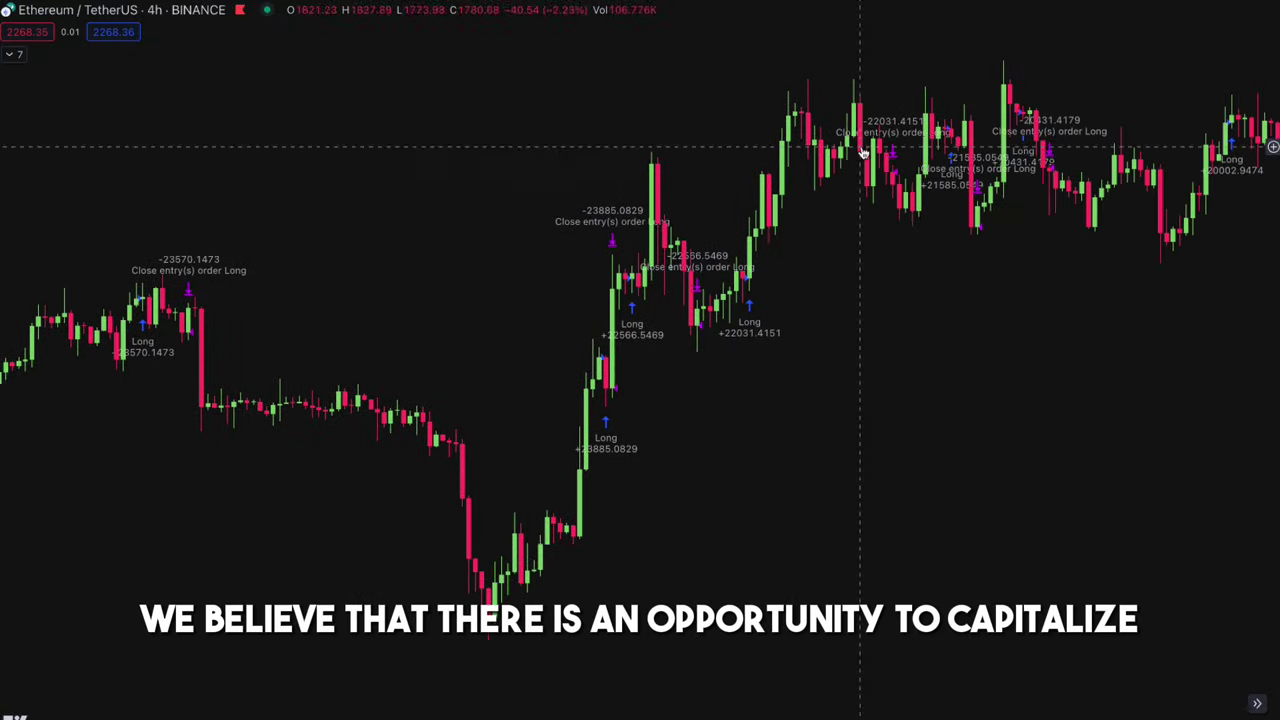
scroll(864, 152, "right", 10)
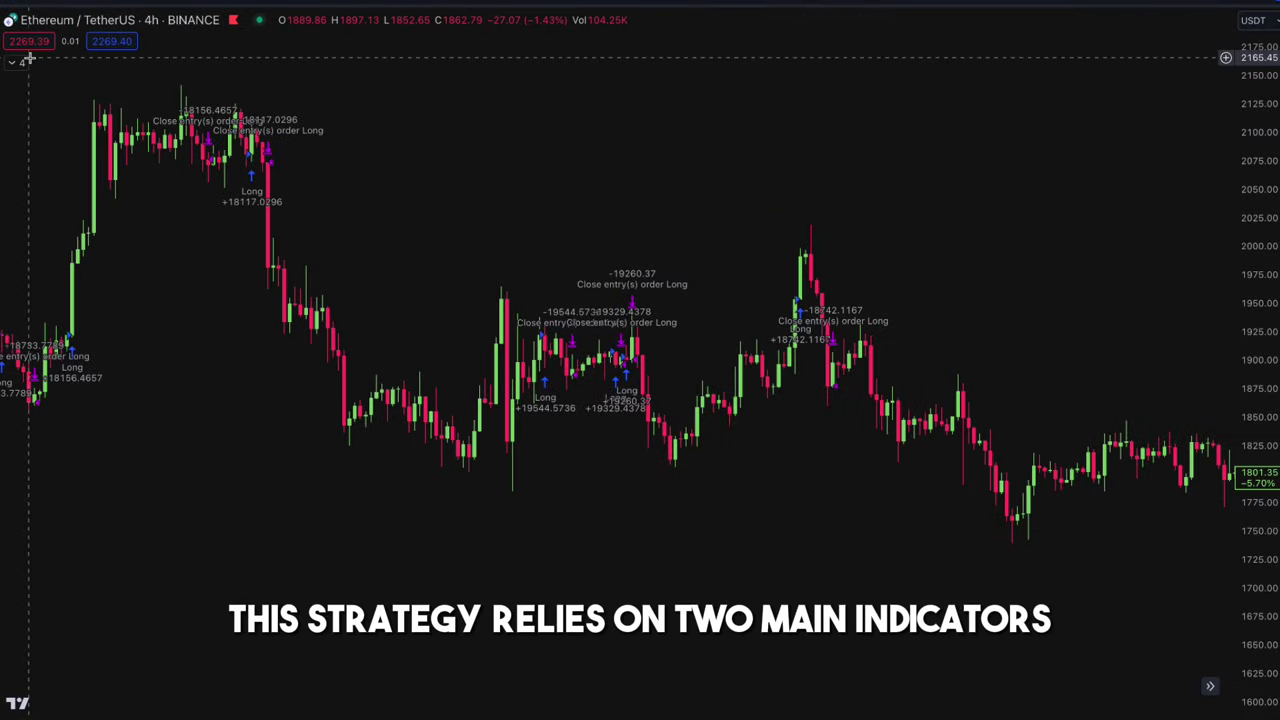
- Show the hidden MA Ribbon and Alligator indicators and bring up MA Ribbon's settings
left_click(18, 62)
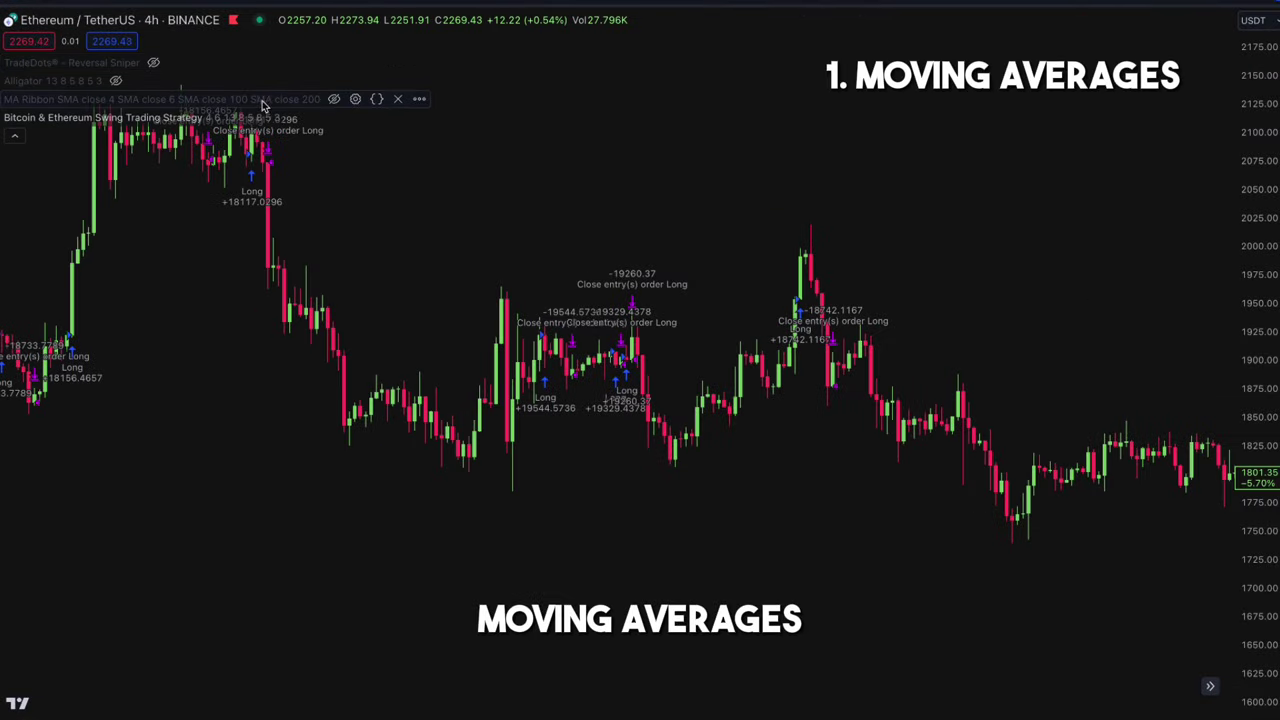
left_click(335, 101)
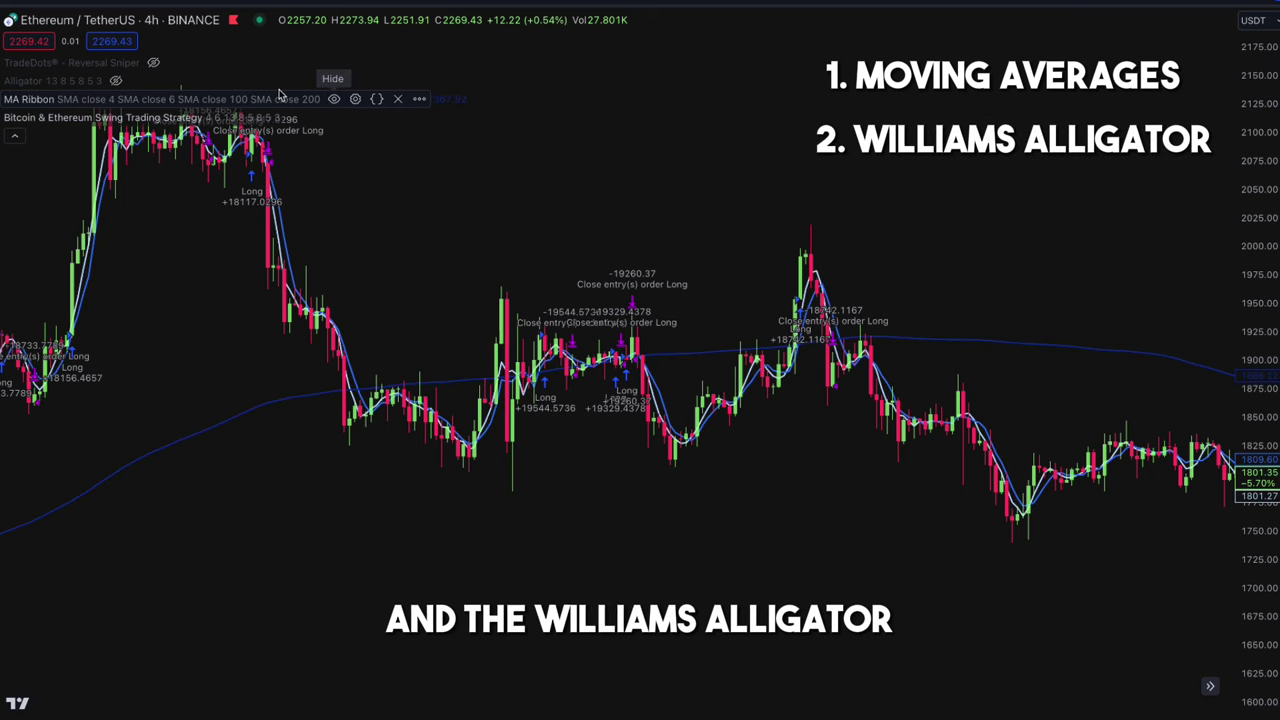
left_click(116, 81)
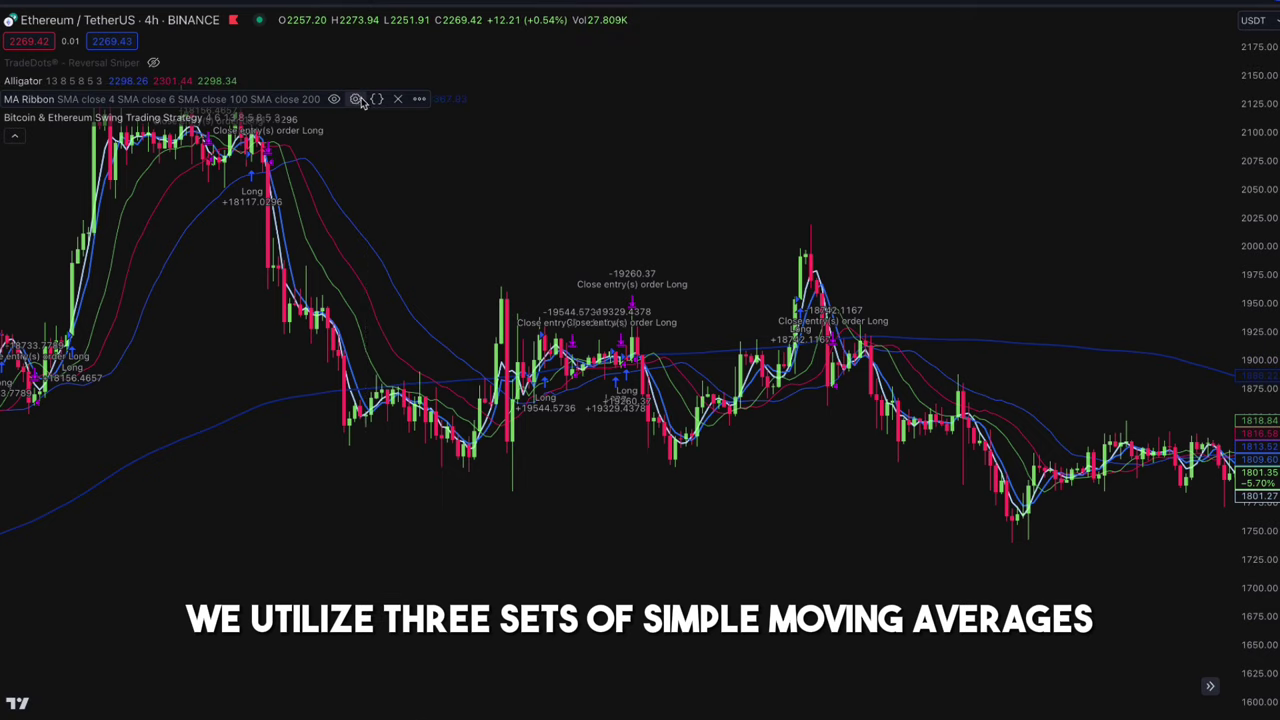
left_click(358, 100)
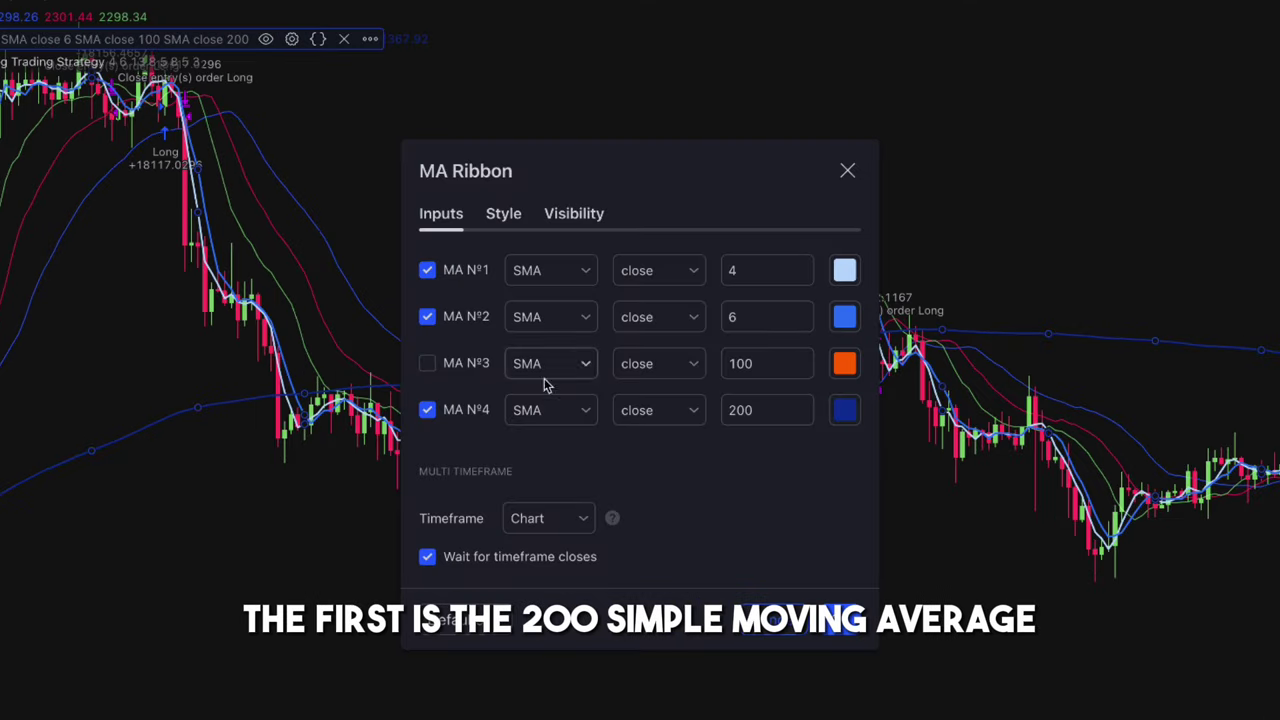
- Toggle one MA Ribbon average, apply it, and bring up the Alligator settings
left_click(428, 411)
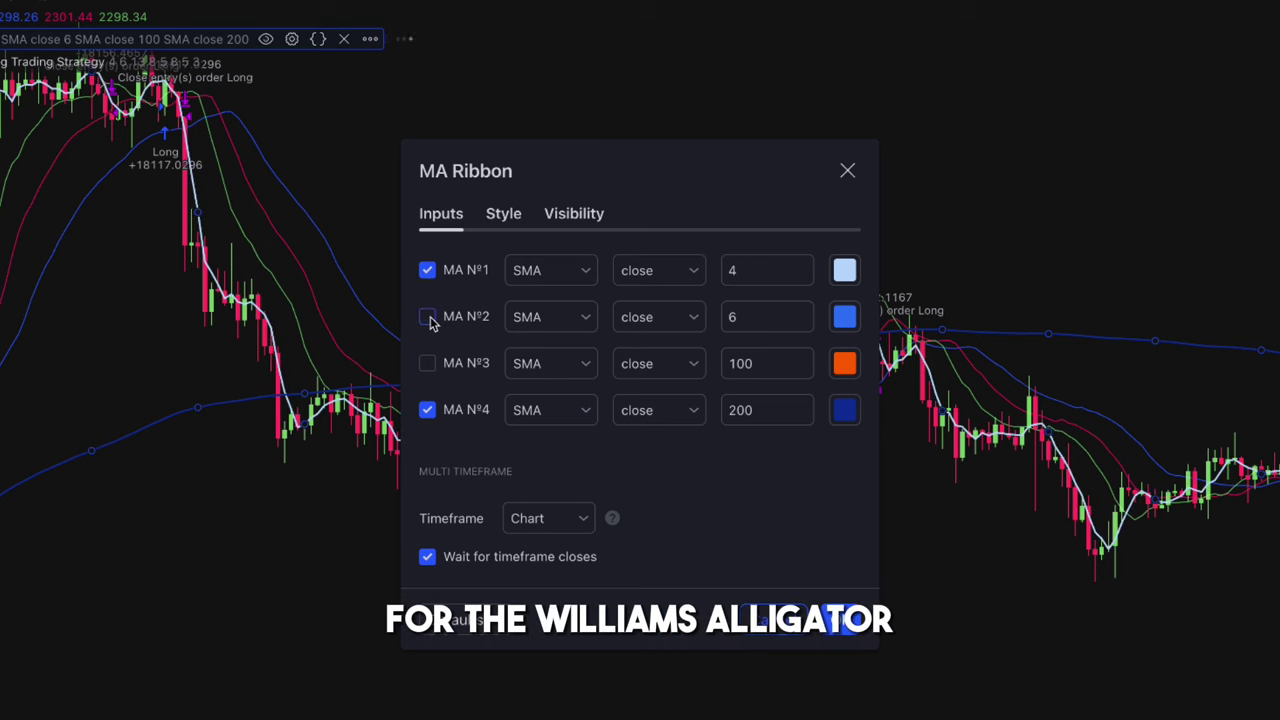
left_click(848, 618)
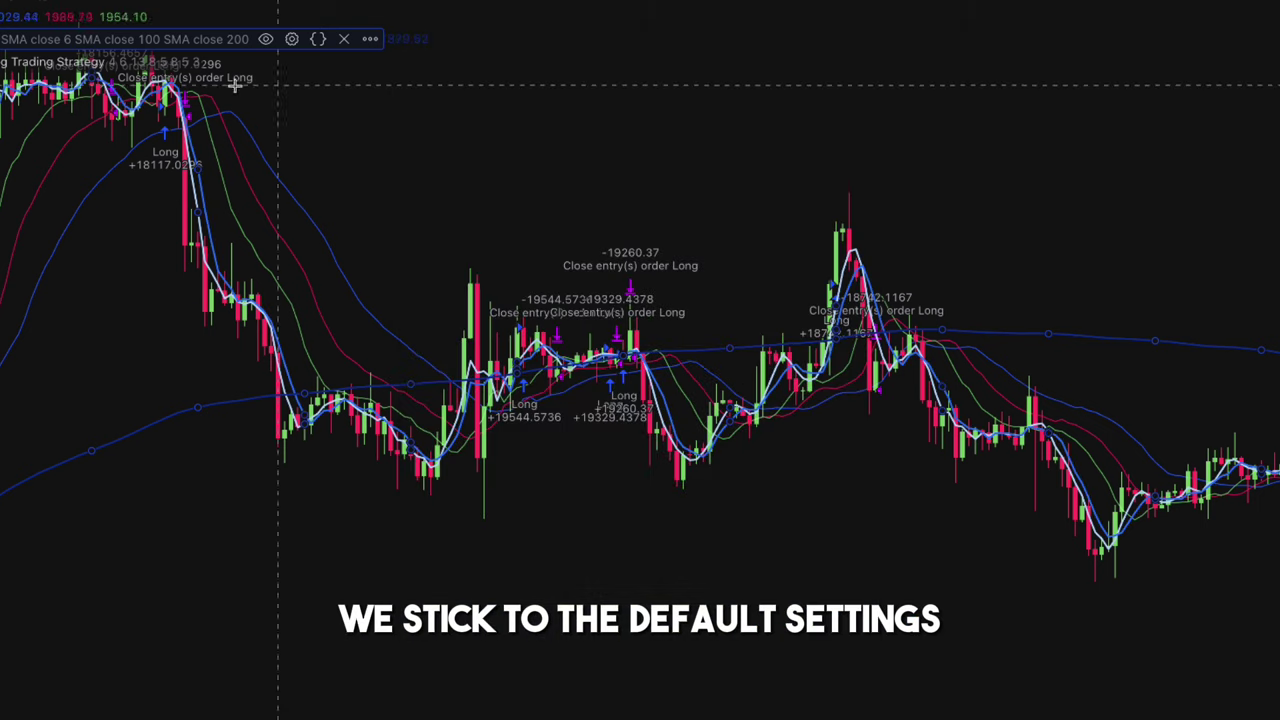
left_click(22, 16)
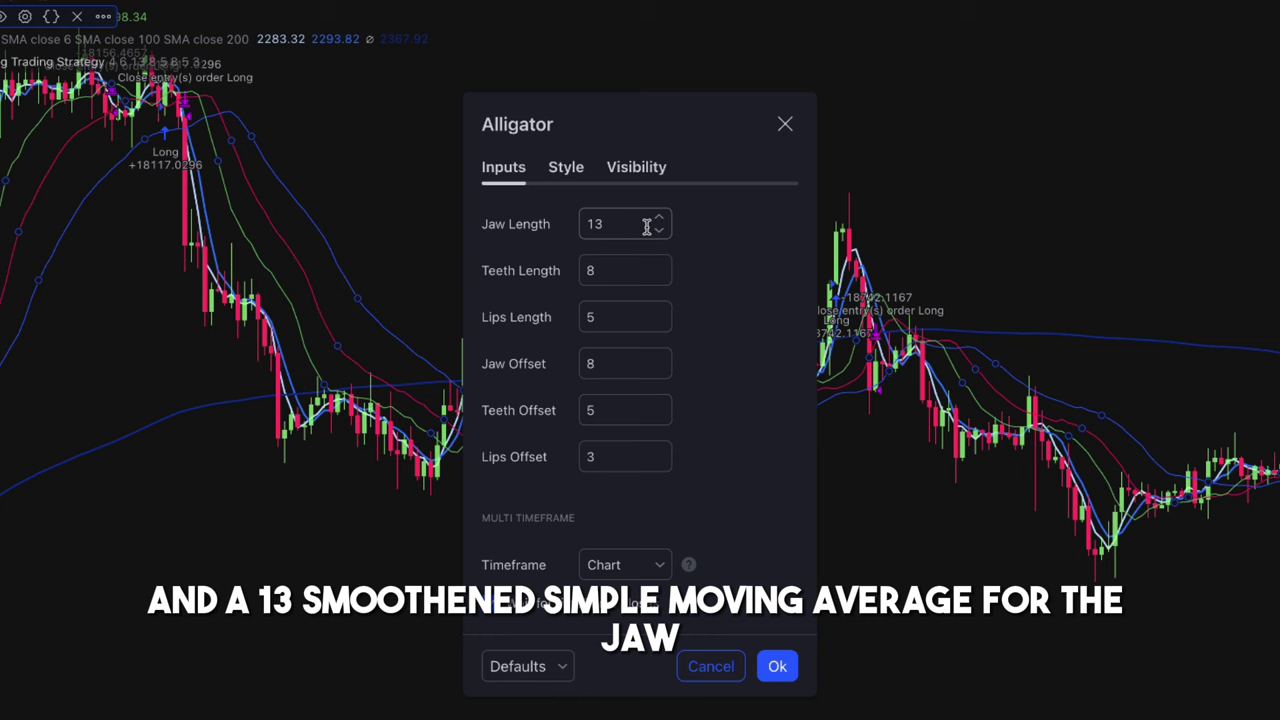
- Keep the Alligator's default lengths 13, 8, 5 and close its settings
left_click(778, 666)
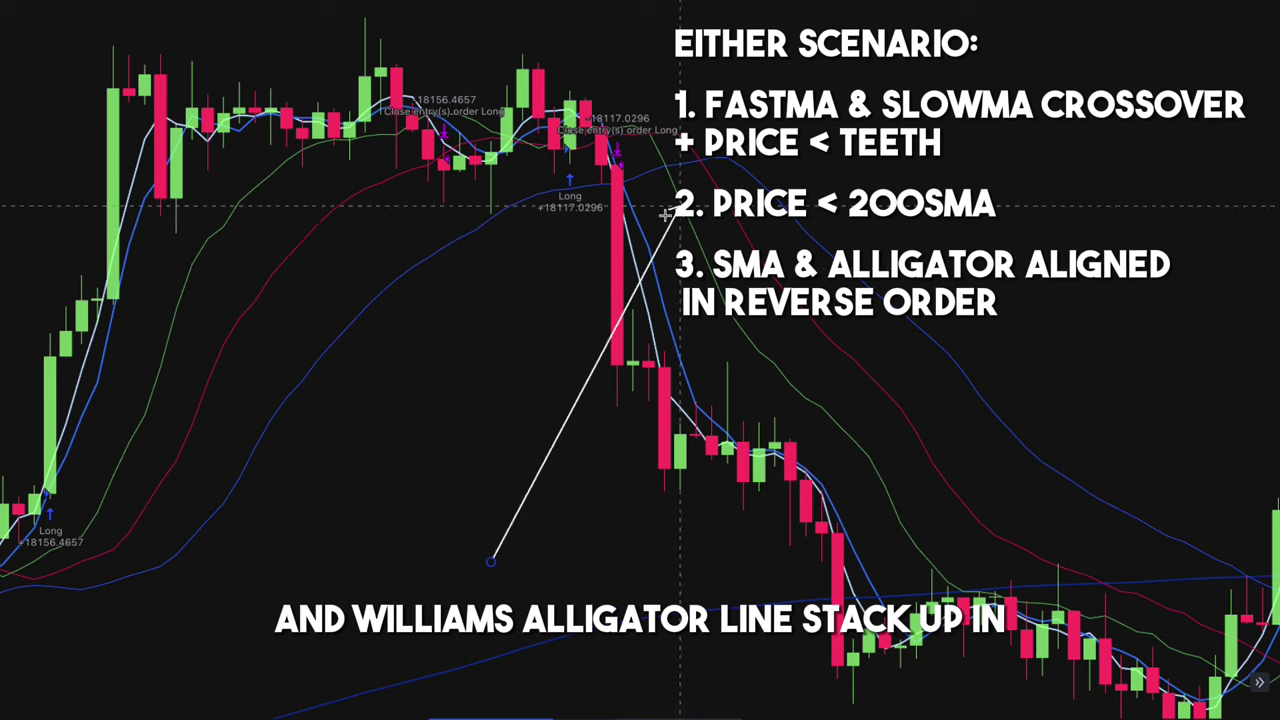
- Place the arrow drawing's end point near the lower candles of the Ethereum chart
left_click(1138, 692)
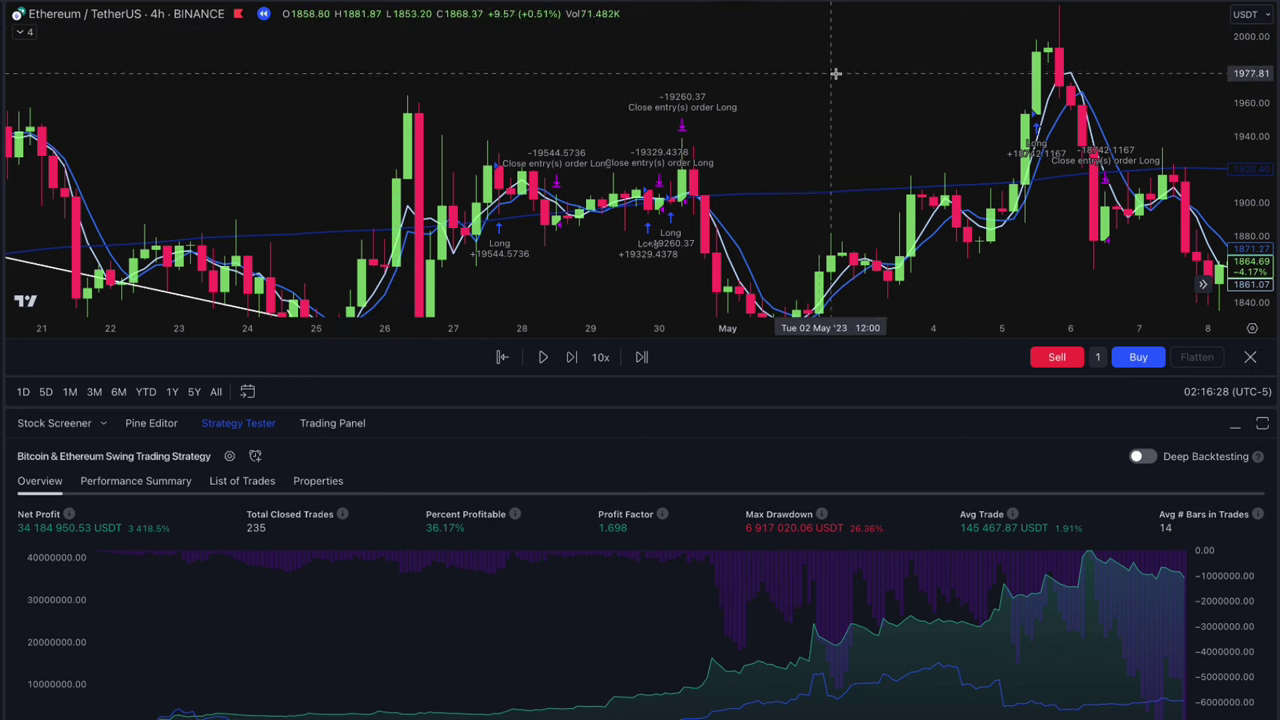
- Cancel an unfinished trend line and enlarge the Ethereum chart above the results panel
left_click(898, 64)
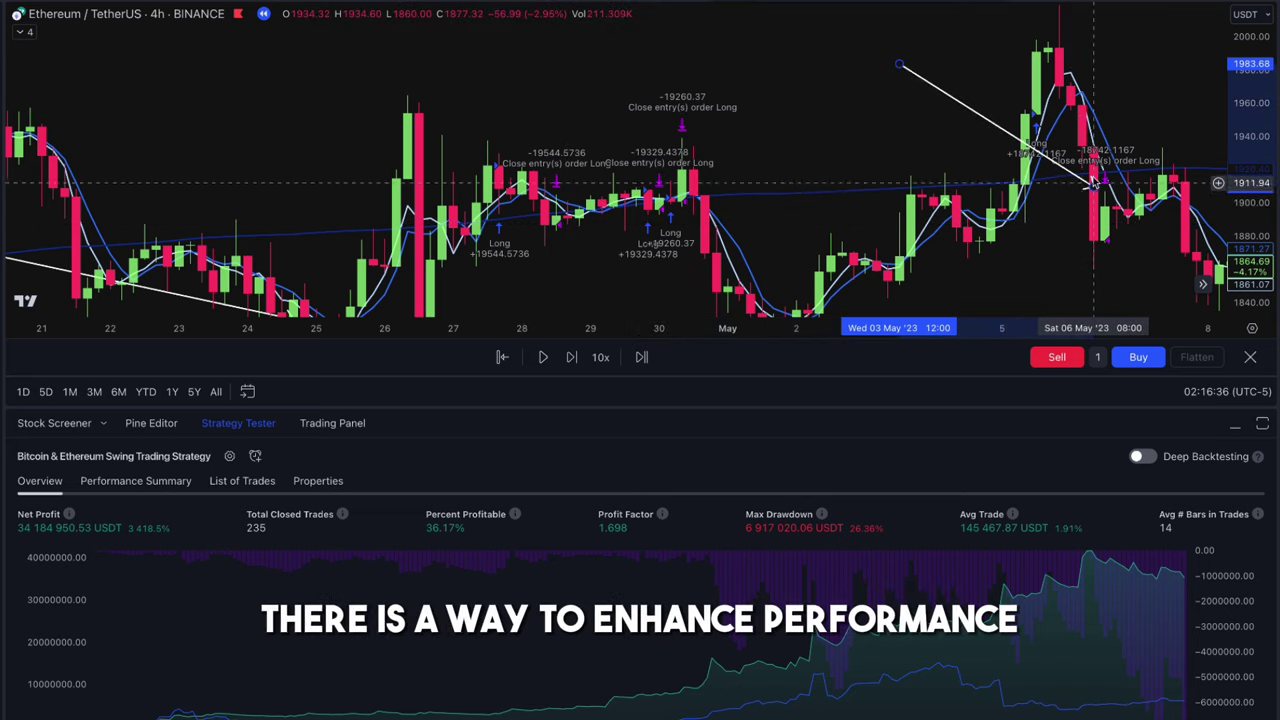
key("Escape")
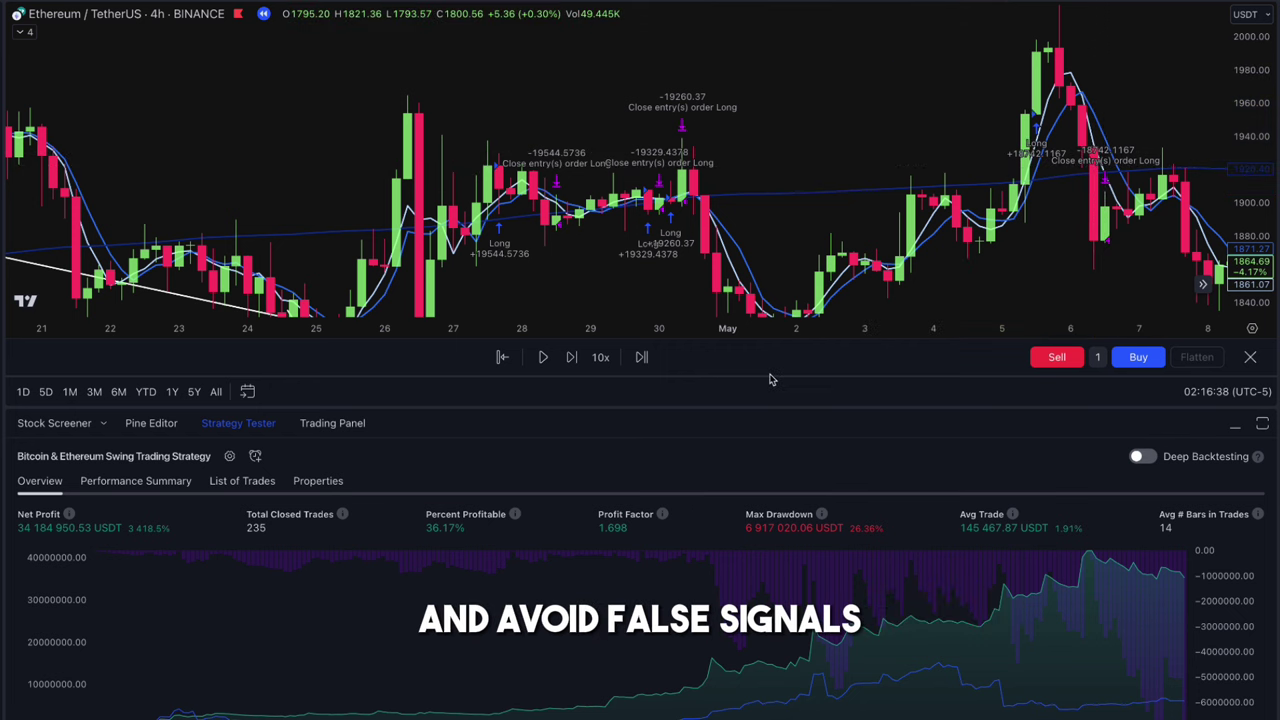
left_click_drag(814, 405, 814, 637)
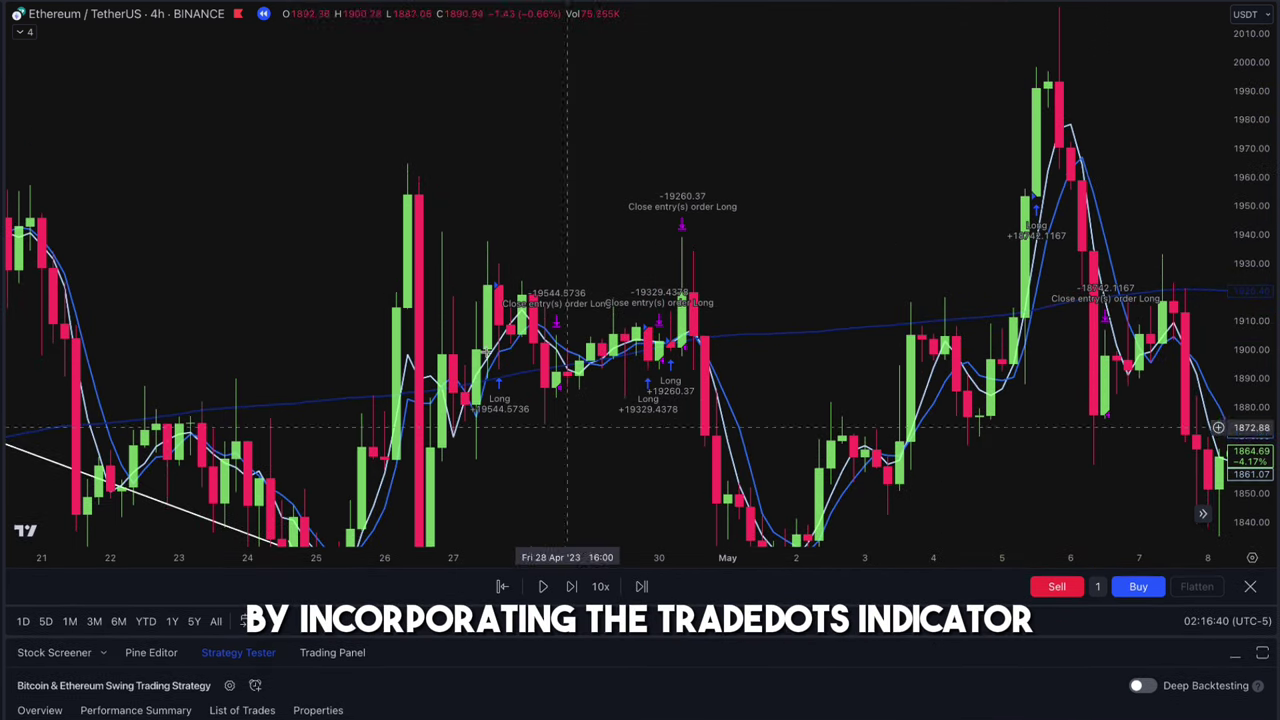
- Show the TradeDots Reversal Sniper signals and pan the chart across late April to 7 May
left_click(24, 32)
left_click(159, 31)
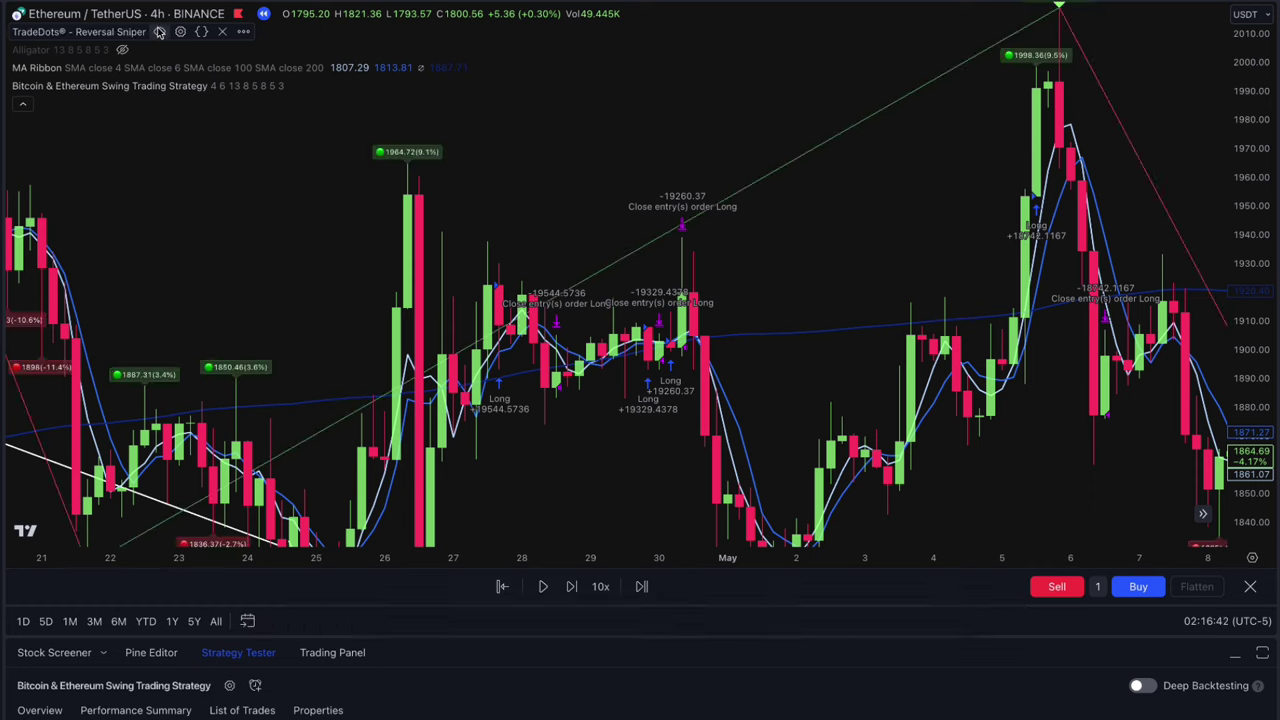
left_click_drag(431, 333, 642, 157)
left_click_drag(560, 136, 379, 243)
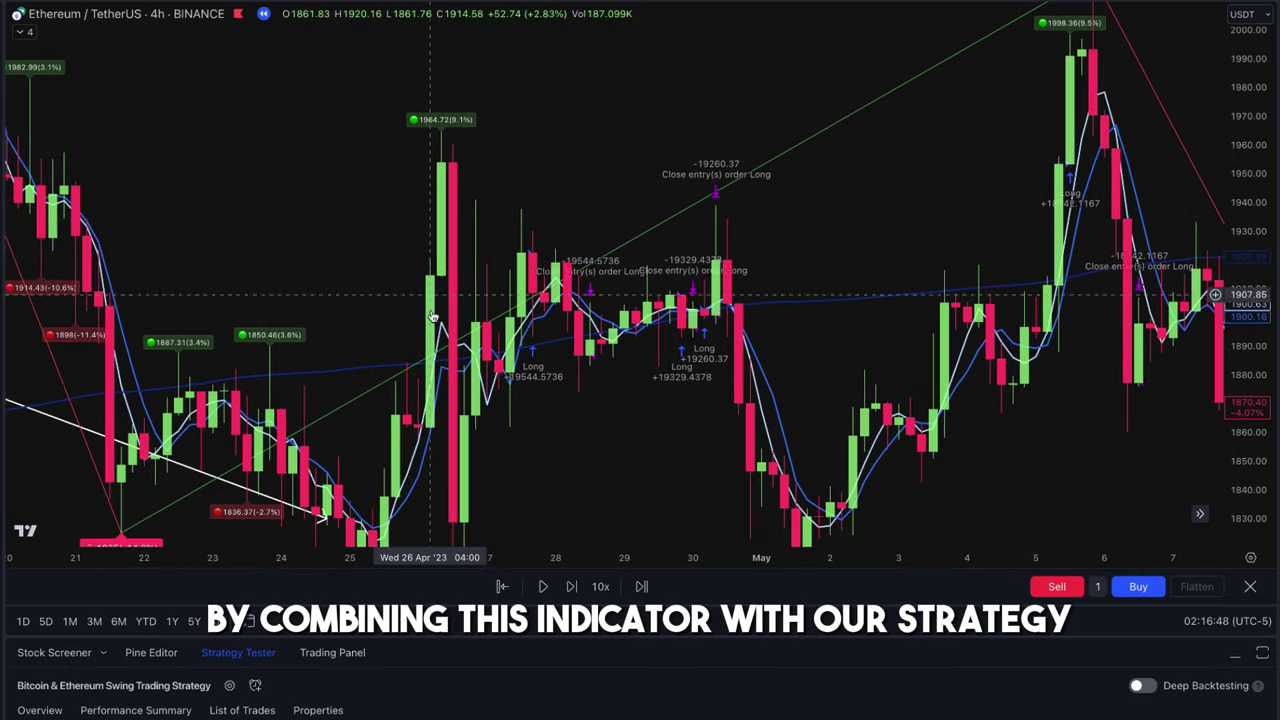
left_click_drag(586, 223, 650, 166)
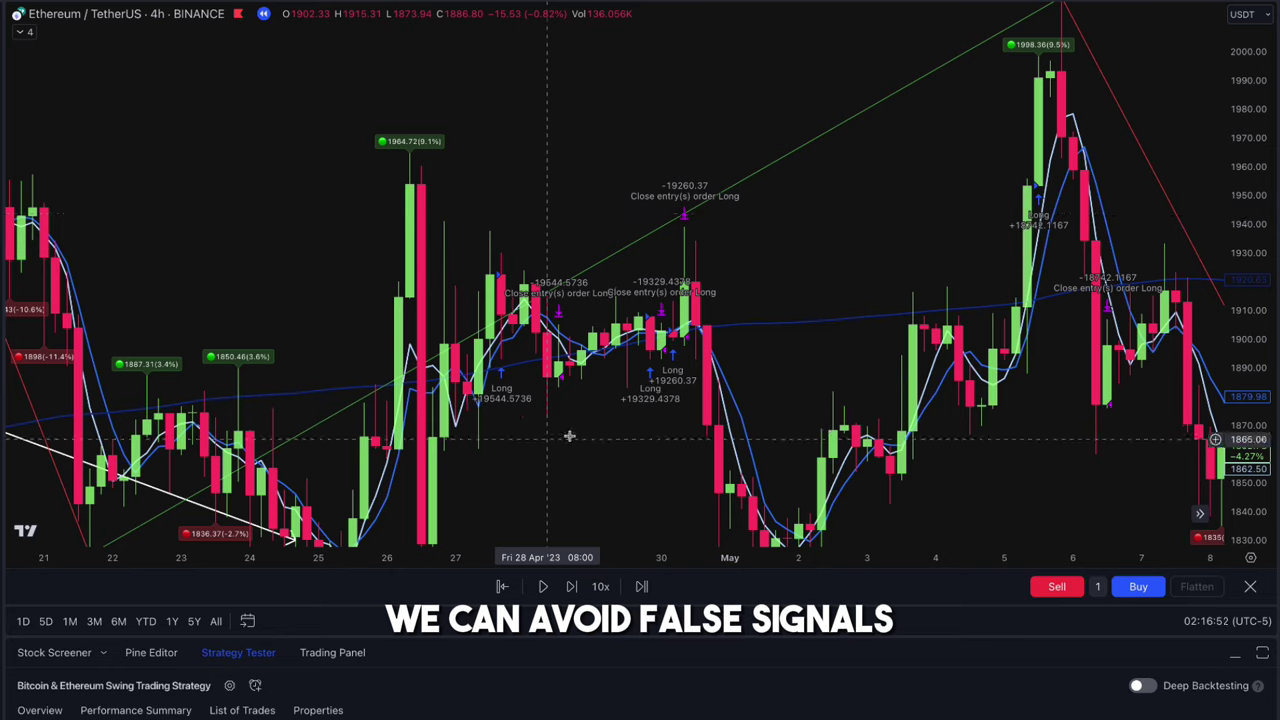
scroll(533, 378, "right", 5)
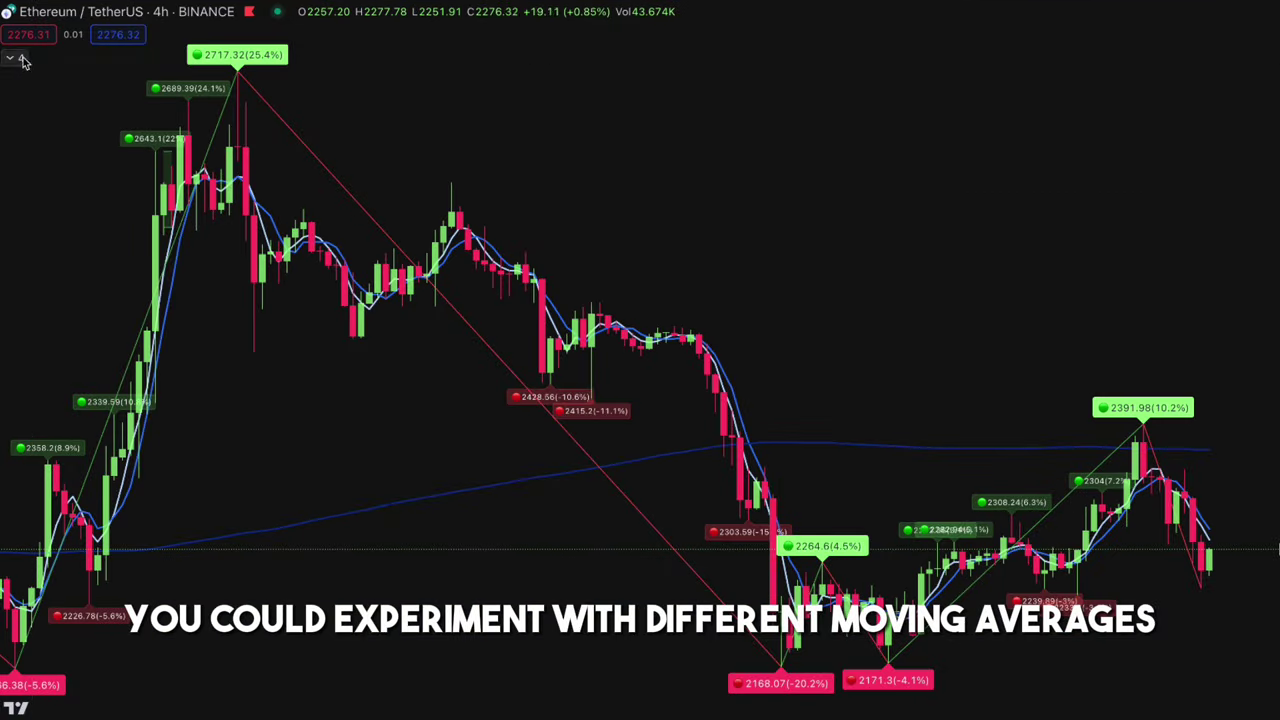
- Set MA Ribbon's MA Nº1 and MA Nº2 to EMA, then switch the chart to DOGEUSDT
left_click(22, 58)
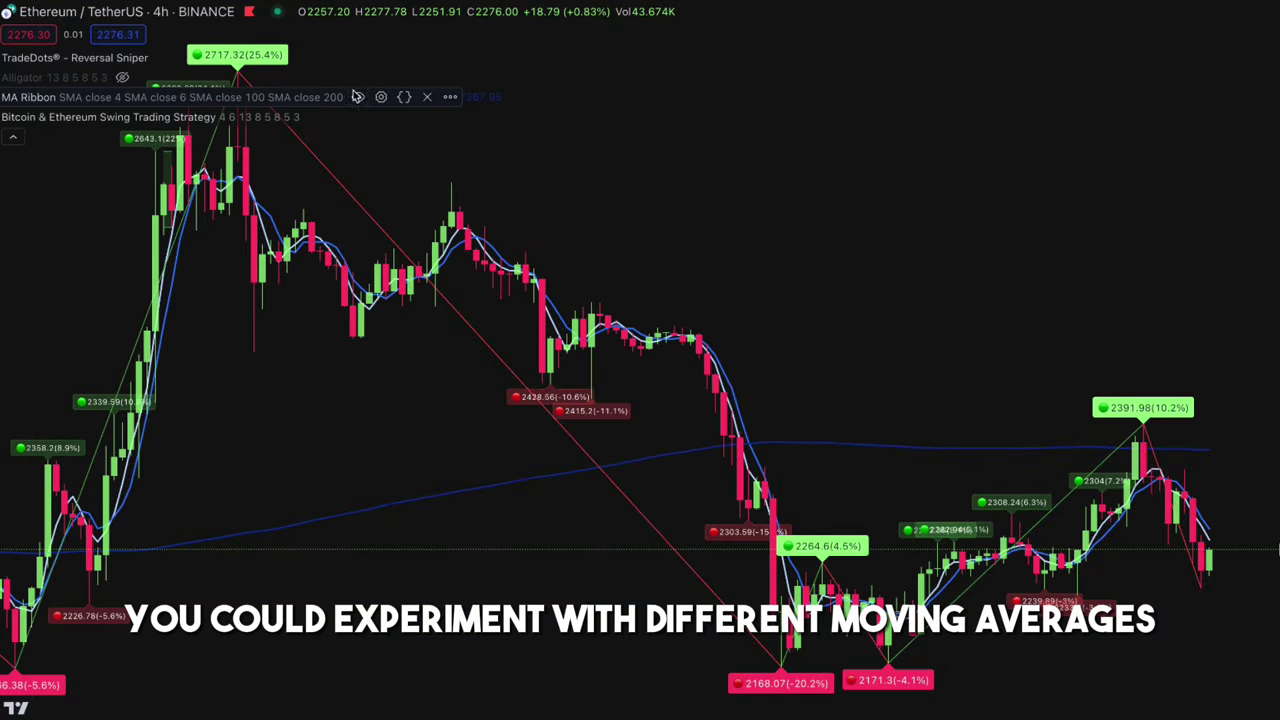
left_click(381, 96)
left_click(618, 310)
left_click(626, 357)
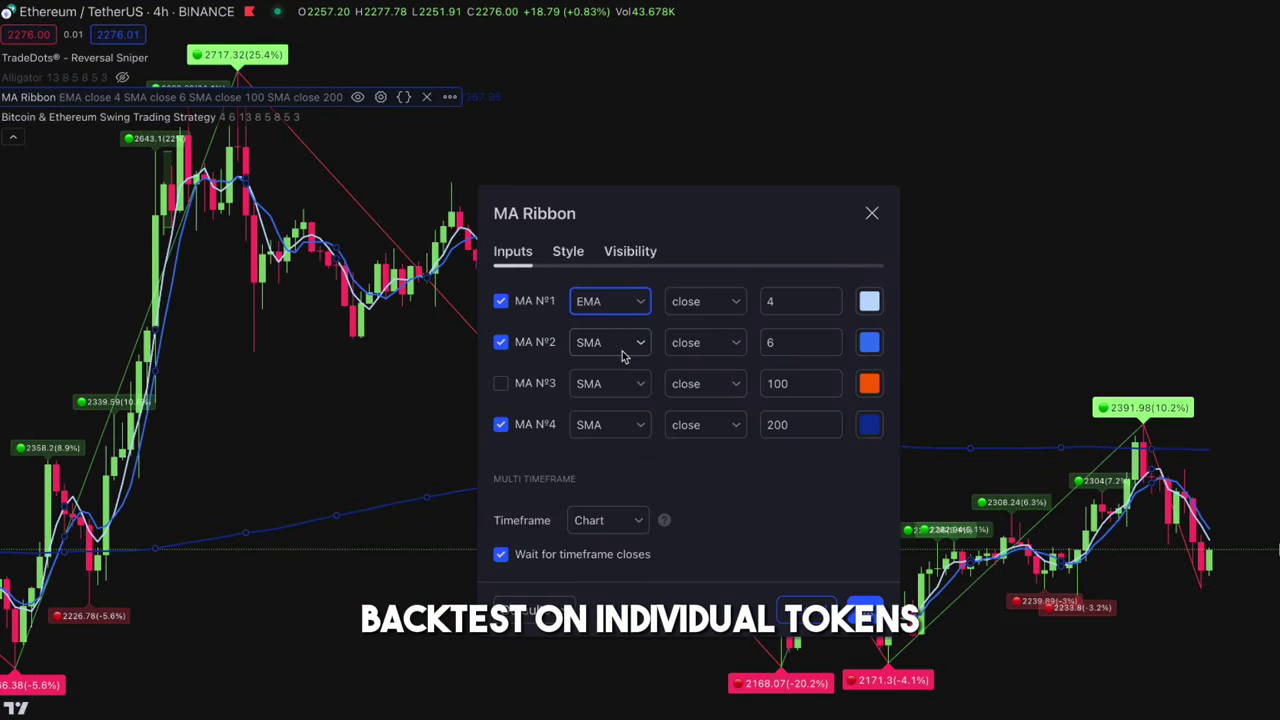
left_click(626, 350)
left_click(628, 400)
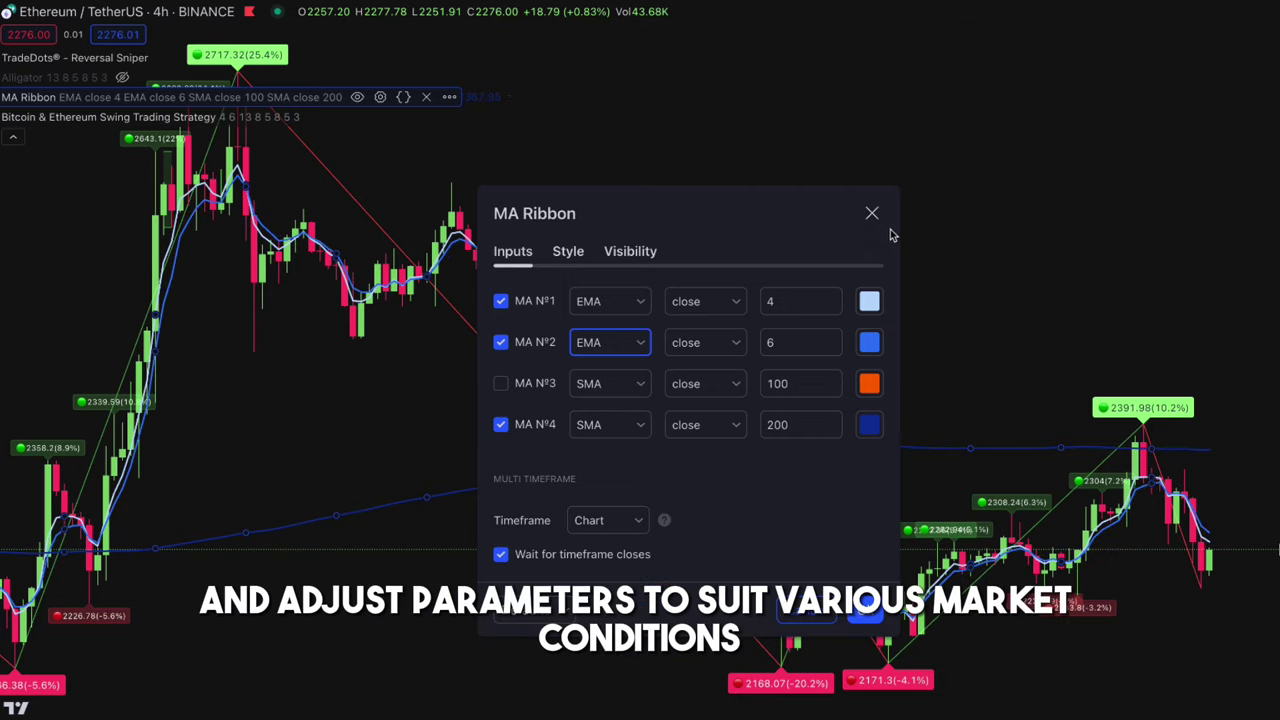
key("Return")
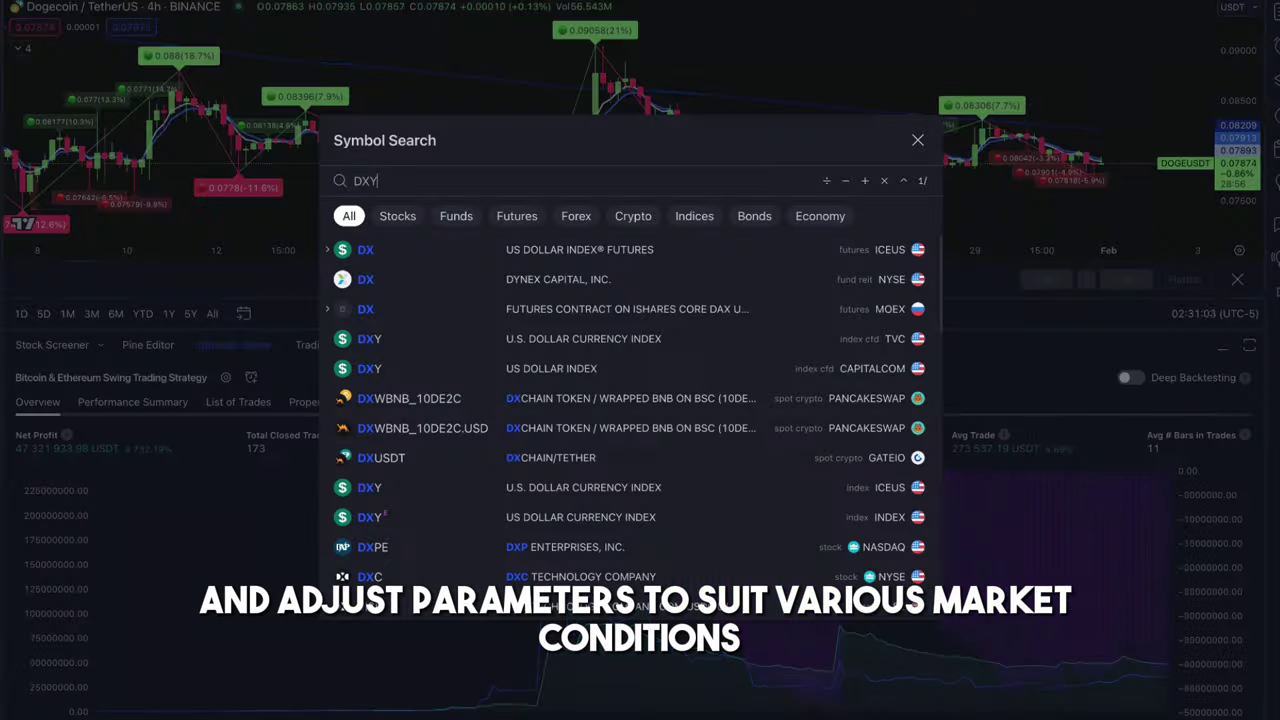
- Cycle the chart through DXY, GM and AMC, ending on LTCUSDT
key("Return")
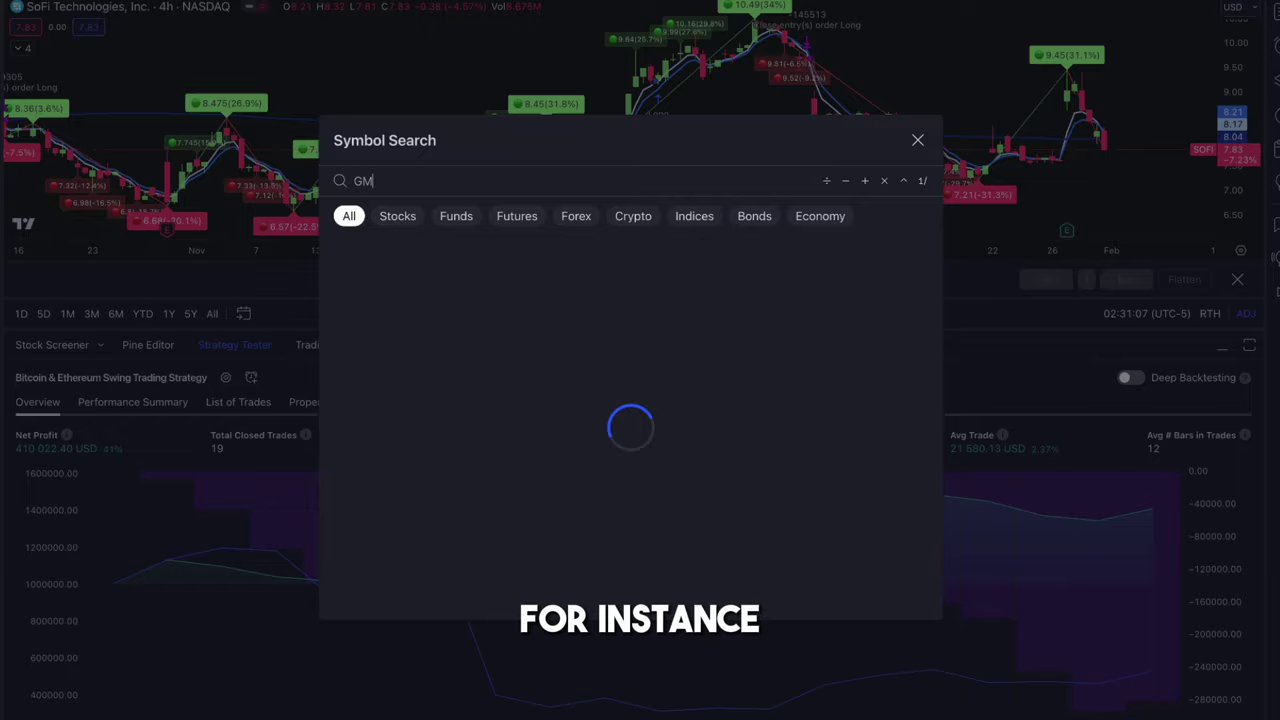
key("Return")
key("Return")
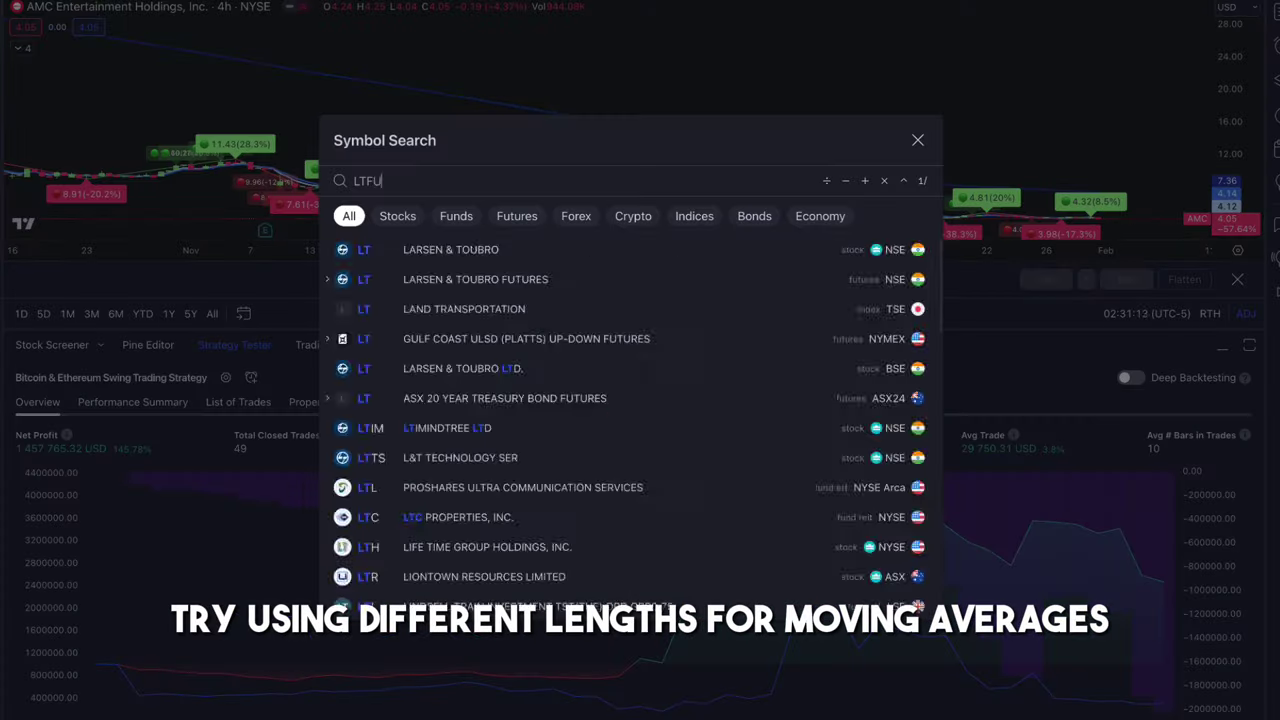
type("CUSDT")
key("Return")
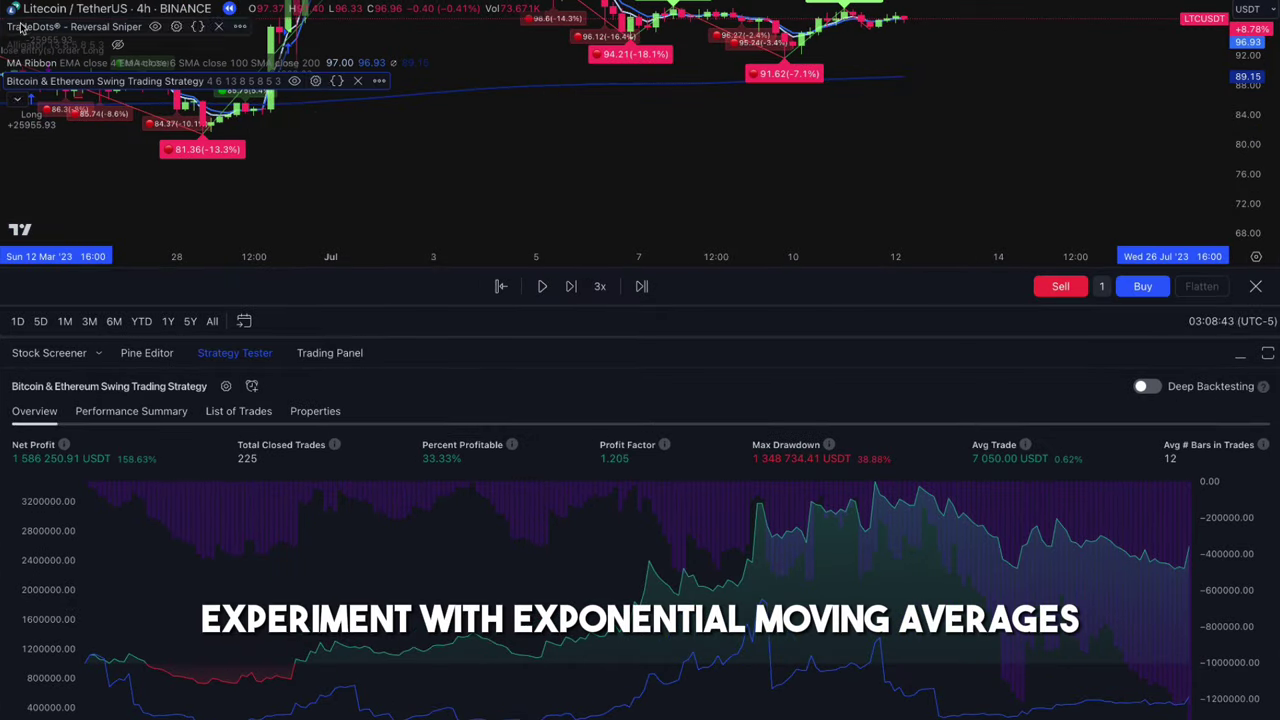
- Set the swing strategy's Slow SMA Length to 6 and Fast SMA Length to 5
left_click(315, 80)
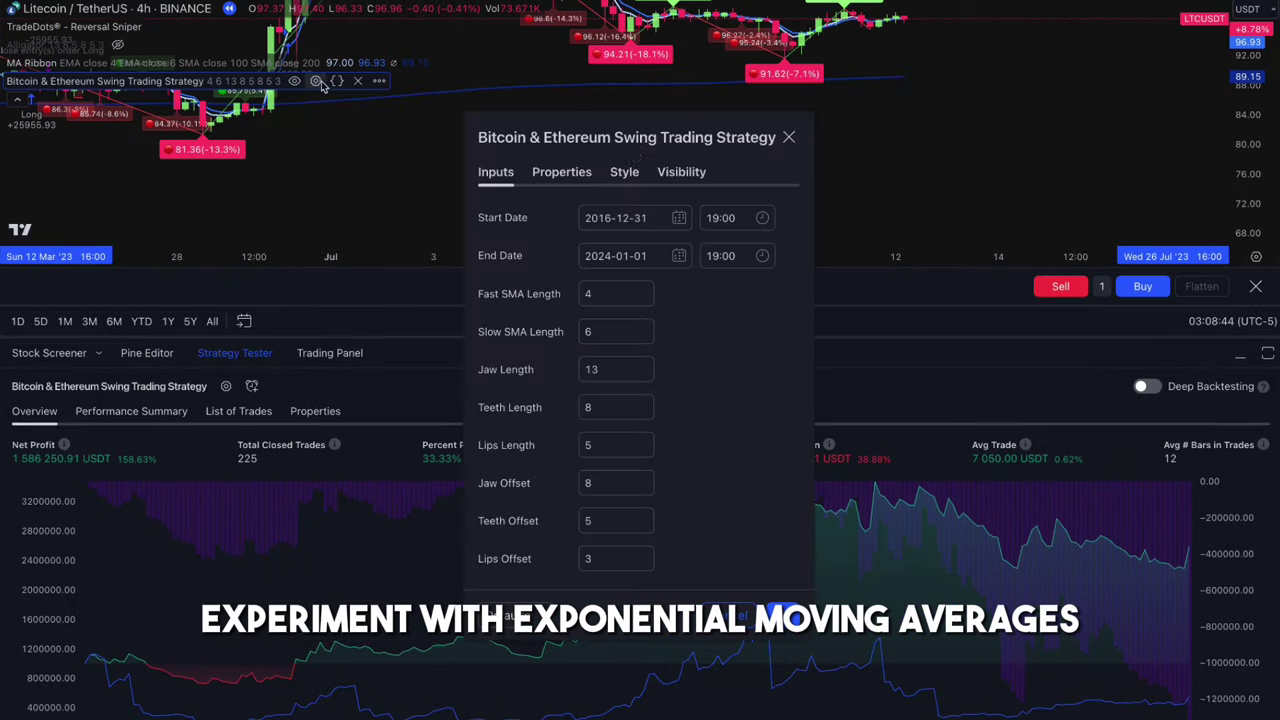
left_click(645, 336)
left_click(645, 299)
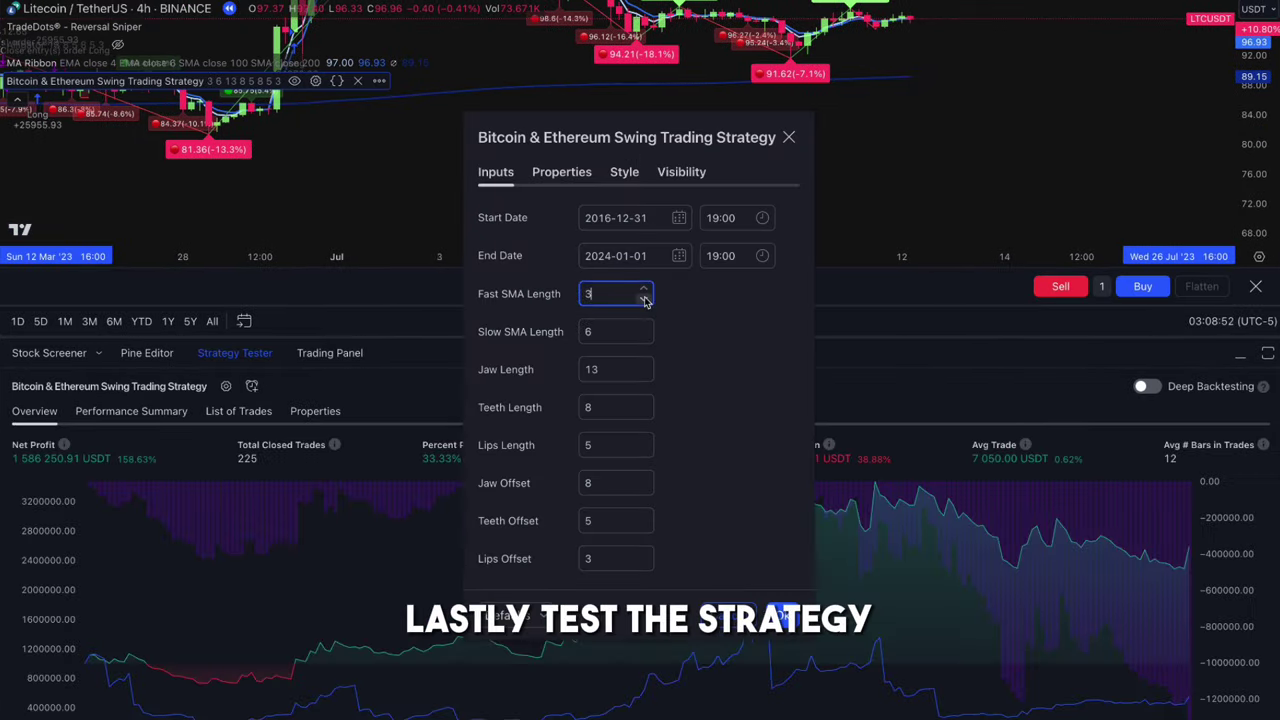
left_click(645, 288)
left_click(645, 288)
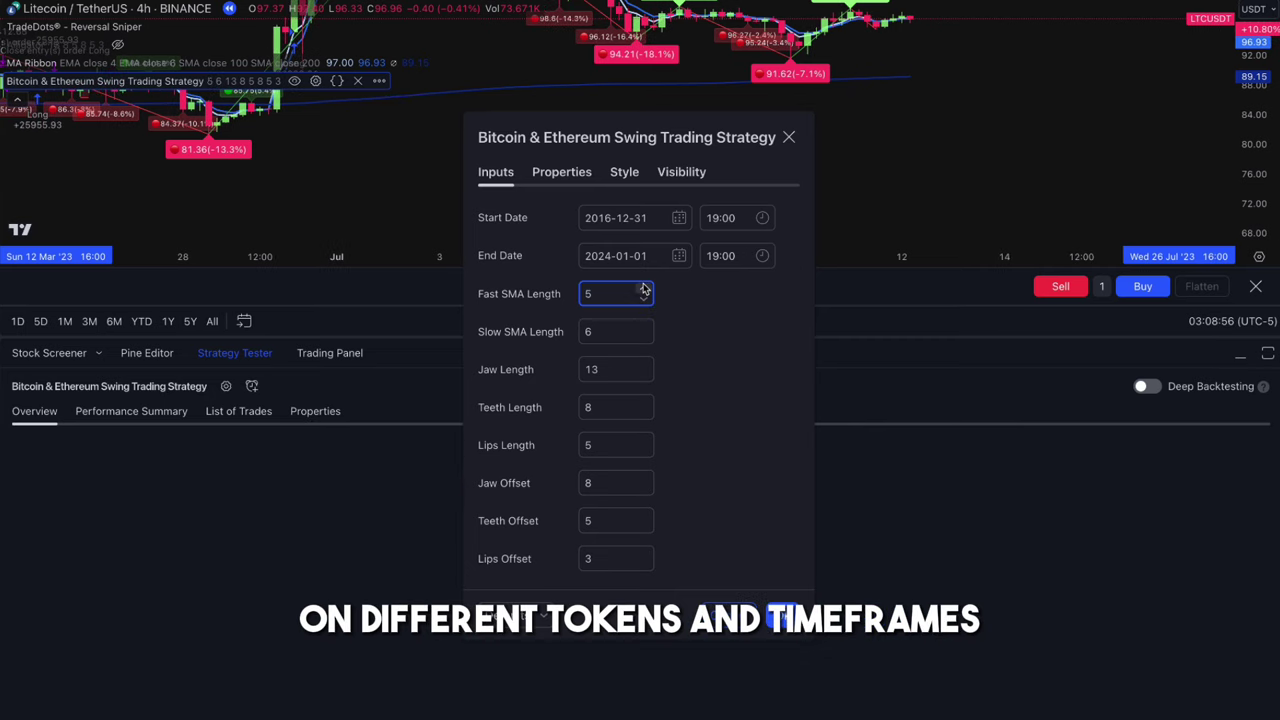